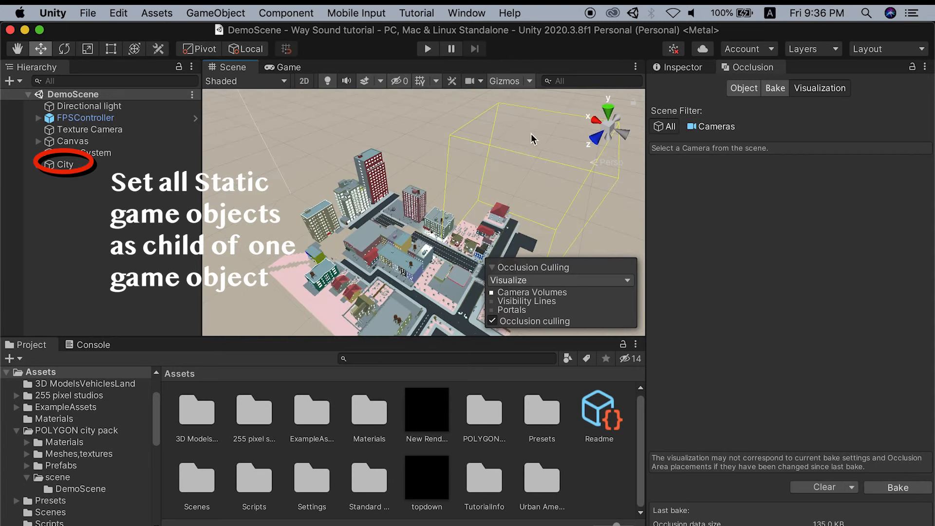
# Expand the City object and enable the Occluder Static flag for it and all its child objects.
pyautogui.click(93, 168)
pyautogui.scroll(-3, 303, 174)
pyautogui.scroll(5, 357, 193)
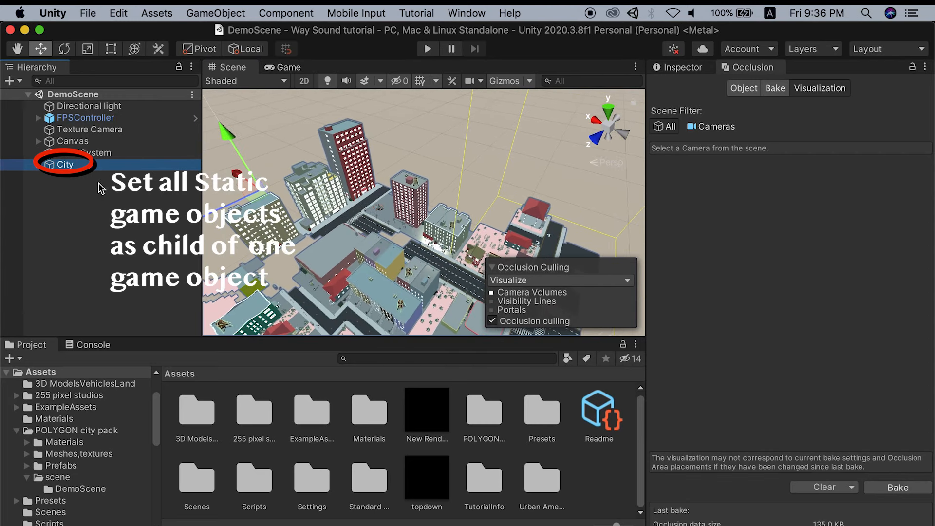
pyautogui.click(39, 165)
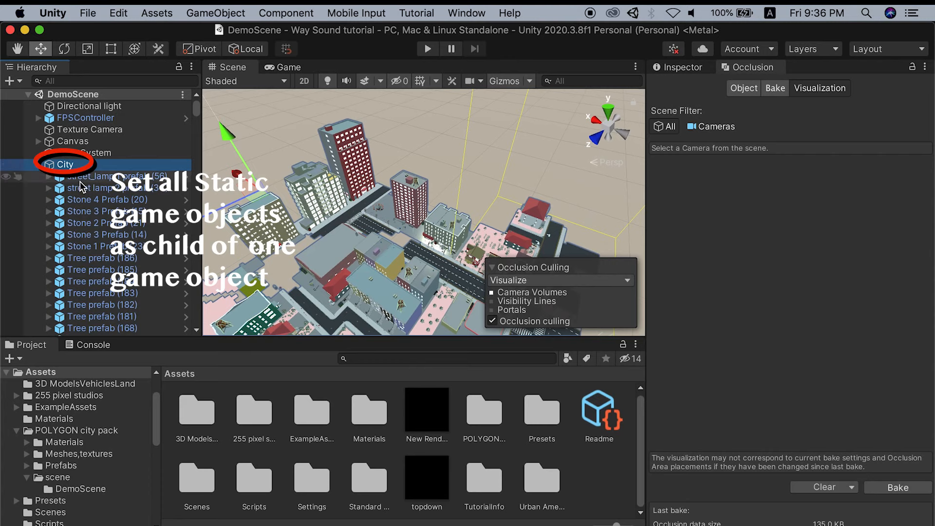
pyautogui.click(691, 68)
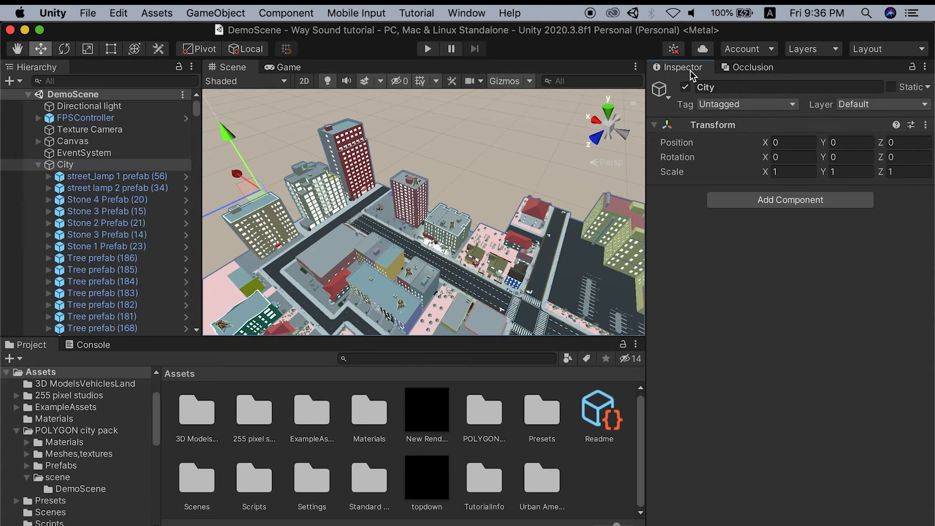
pyautogui.click(927, 88)
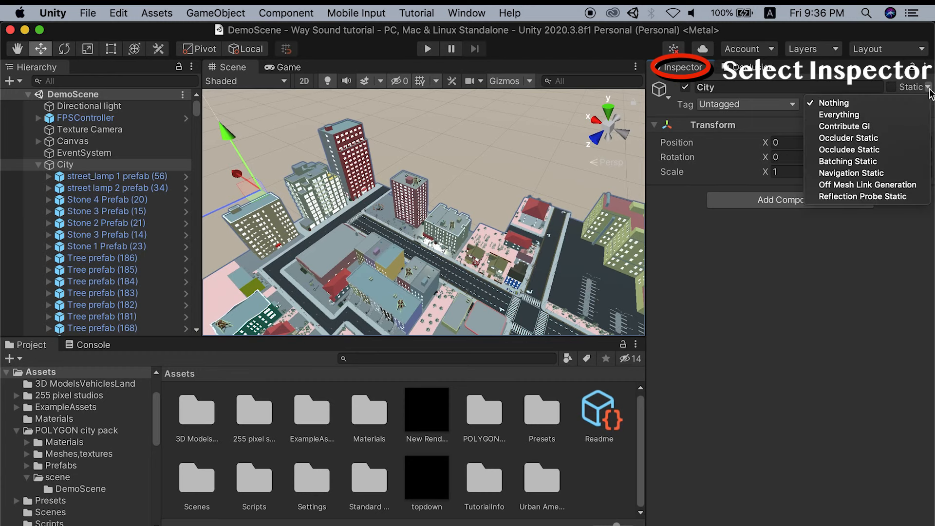
pyautogui.click(870, 141)
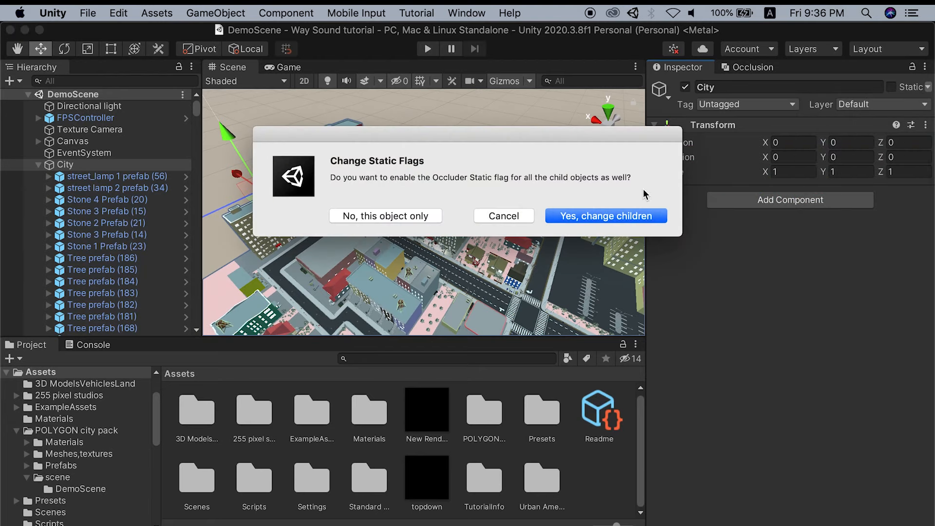
pyautogui.click(598, 218)
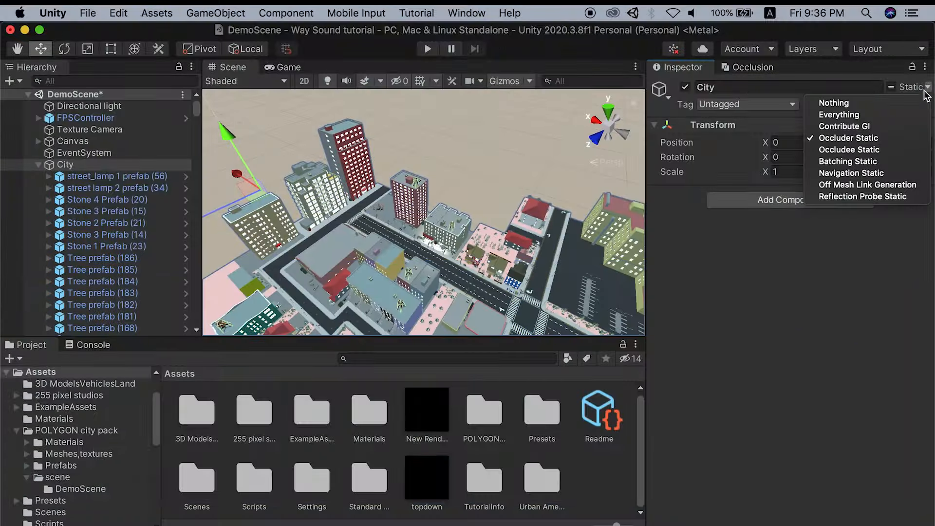
pyautogui.click(41, 168)
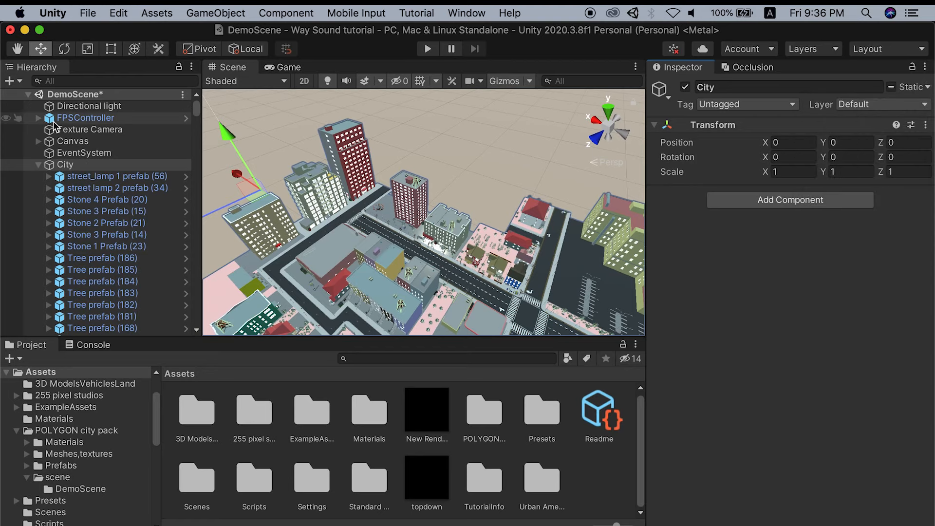
# Select the FirstPersonCharacter camera under FPSController and check that its Occlusion Culling option is enabled.
pyautogui.click(38, 118)
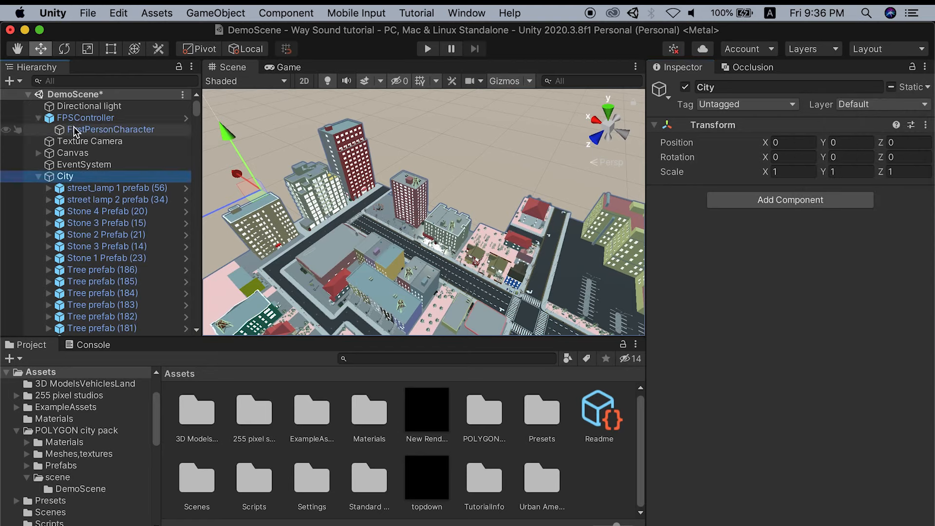
pyautogui.click(74, 129)
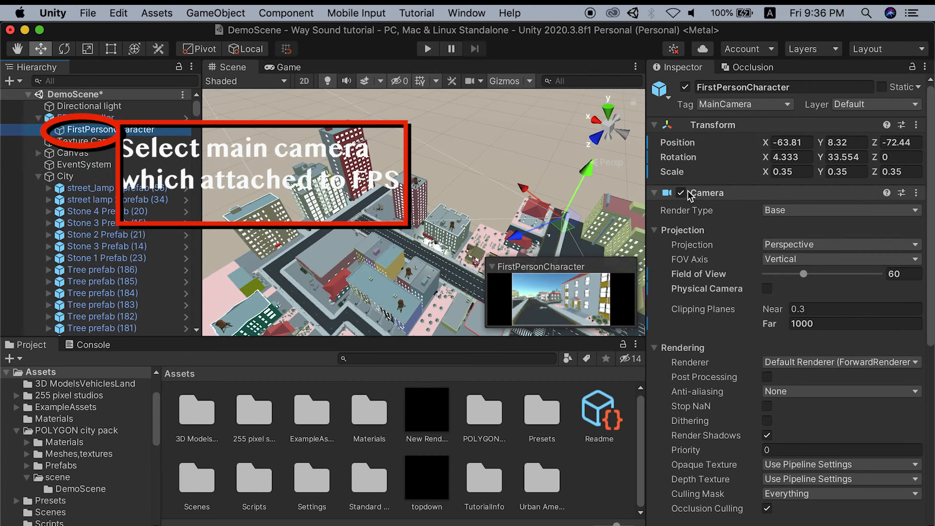
pyautogui.scroll(-2, 700, 200)
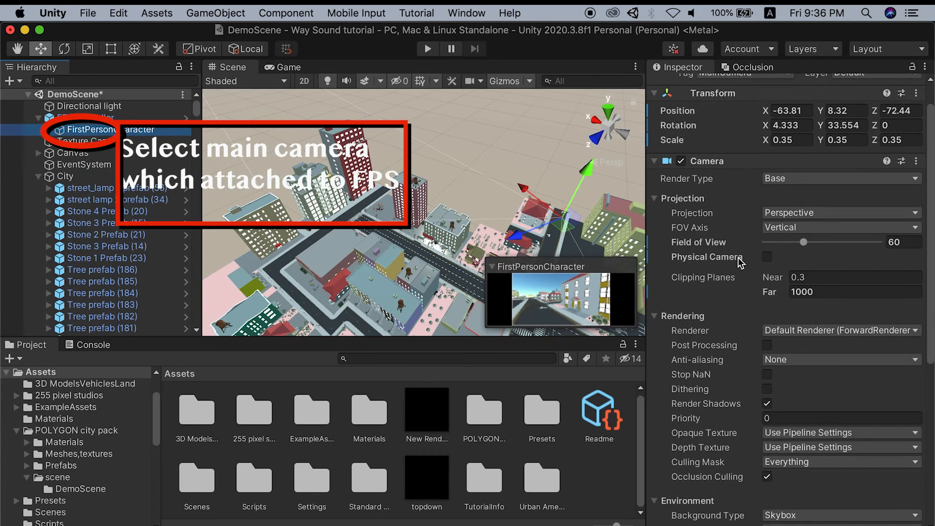
pyautogui.scroll(-1, 773, 407)
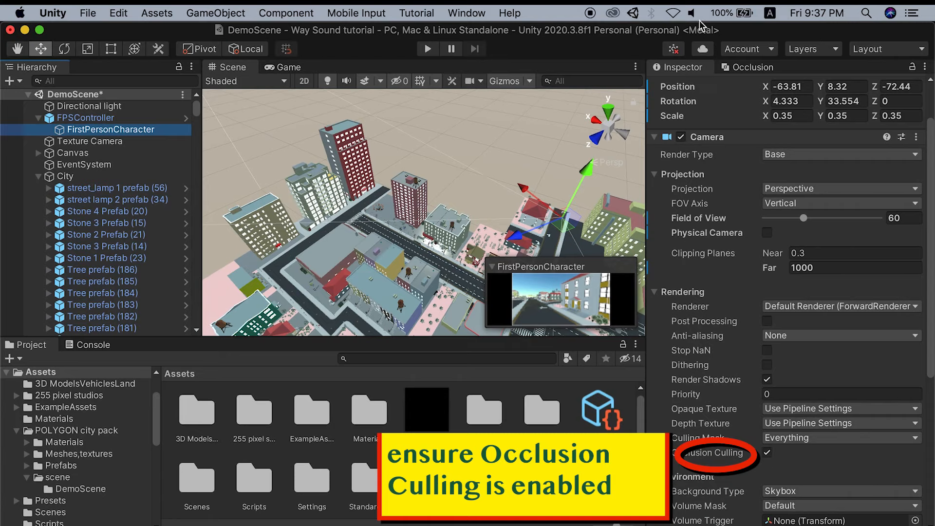
# Review the occlusion object and bake parameters, and set the object scene filter to All.
pyautogui.click(740, 69)
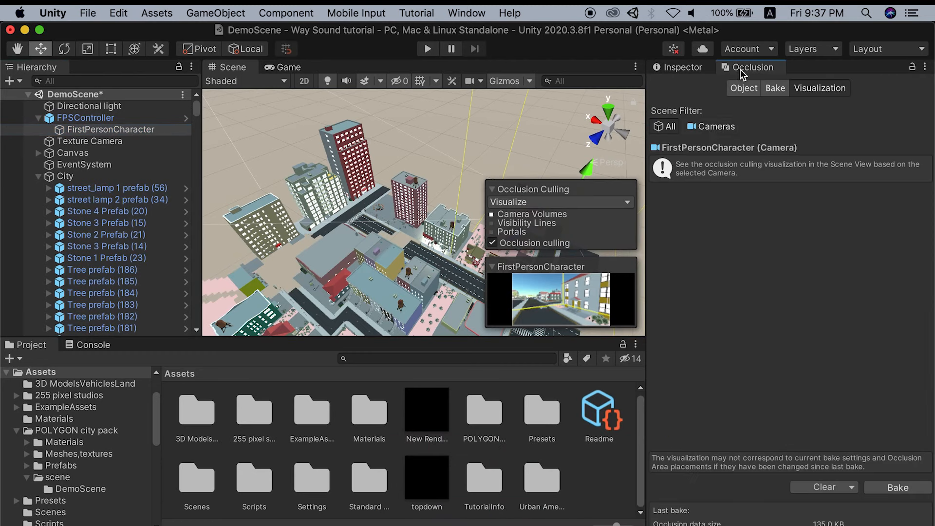
pyautogui.click(744, 88)
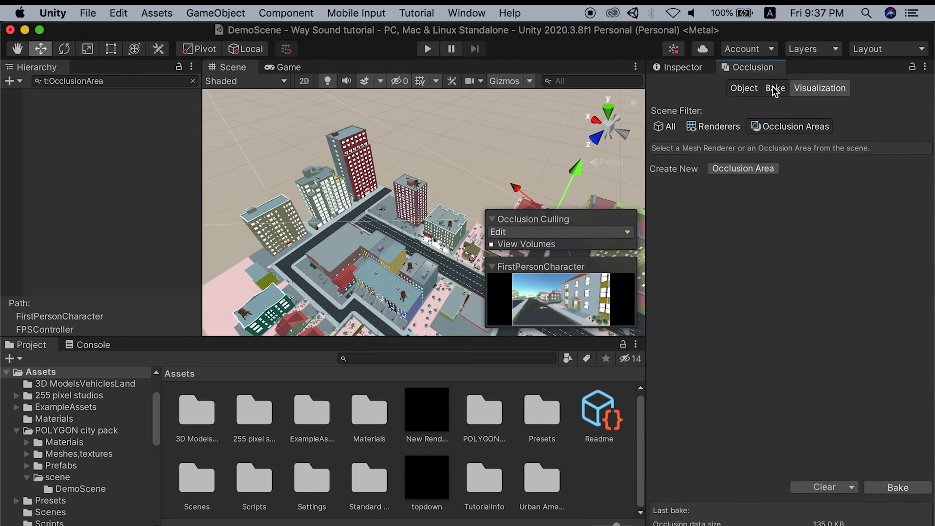
pyautogui.click(774, 88)
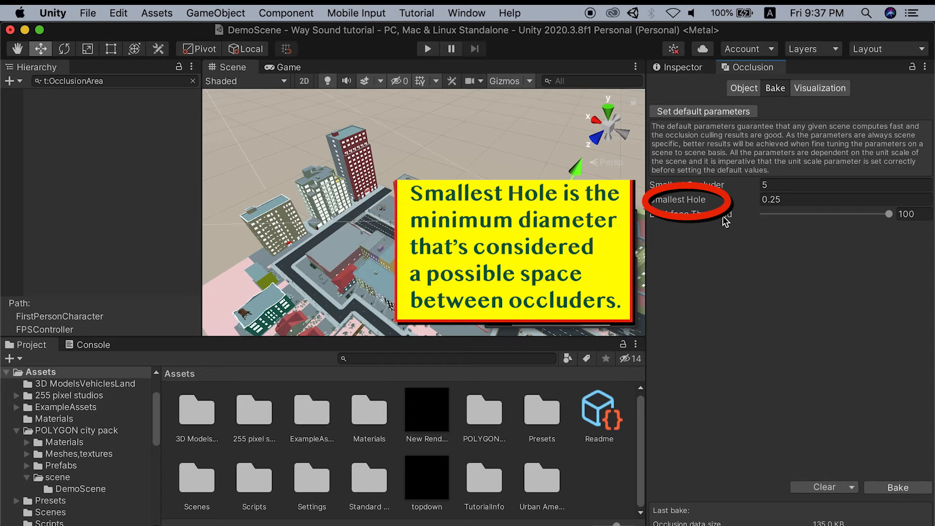
pyautogui.click(740, 90)
pyautogui.click(664, 126)
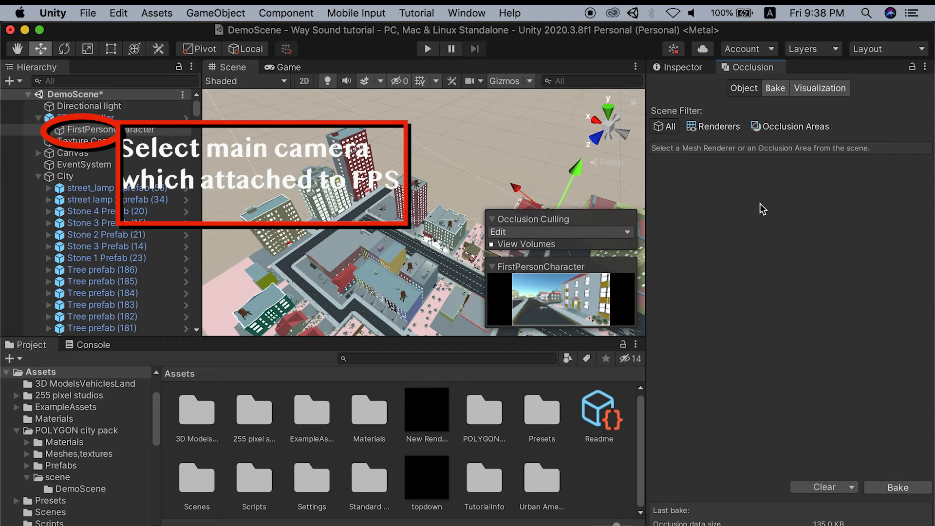
# Show the occlusion culling visualization for the FirstPersonCharacter camera.
pyautogui.click(802, 93)
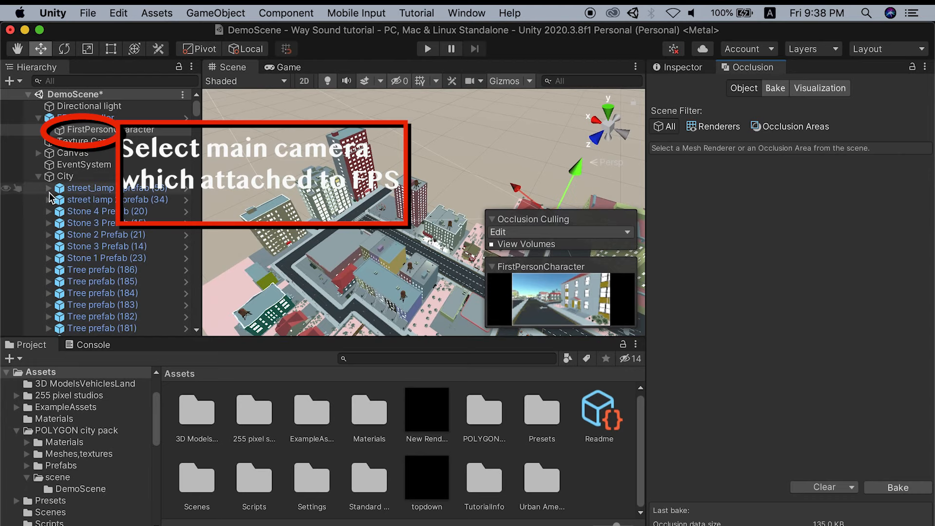
pyautogui.click(97, 180)
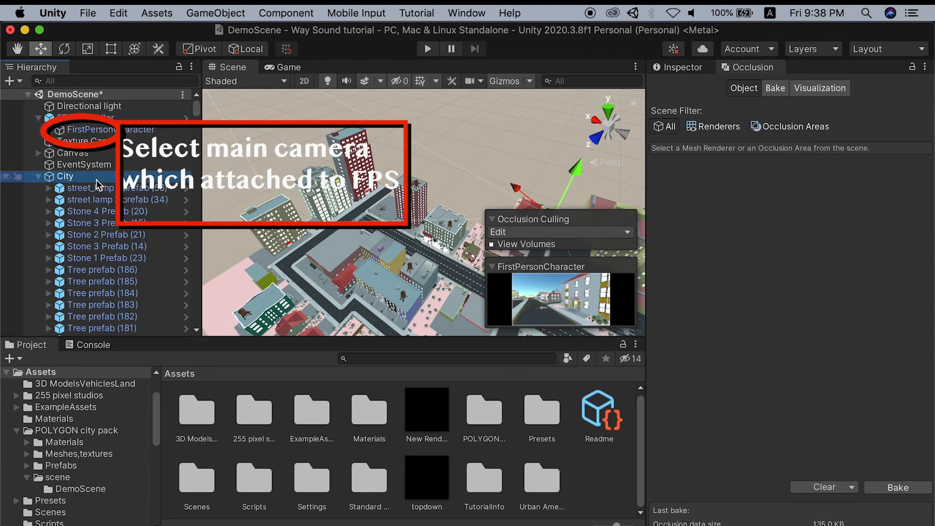
pyautogui.click(102, 188)
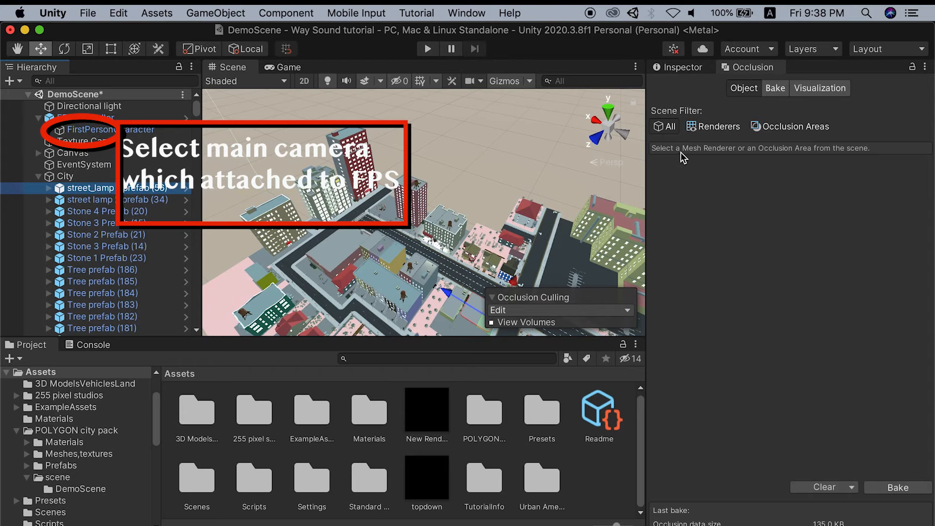
pyautogui.click(65, 181)
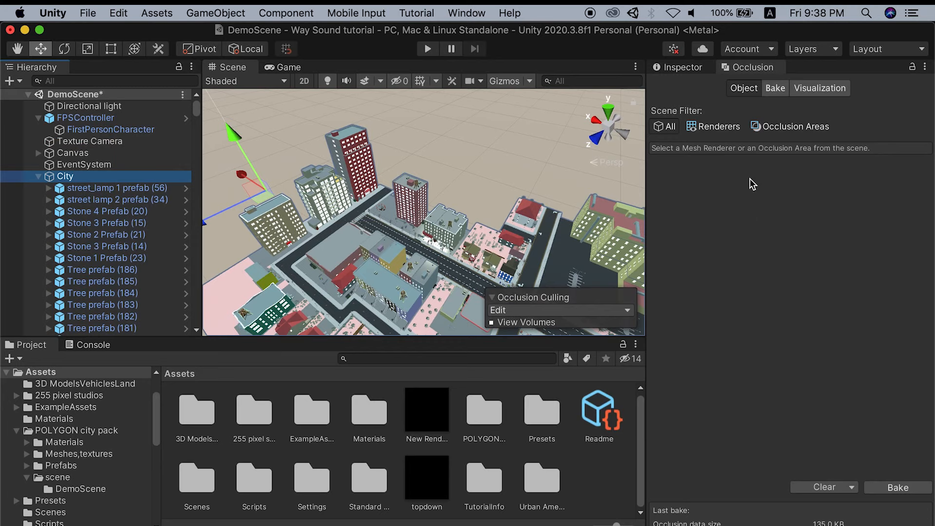
pyautogui.click(121, 130)
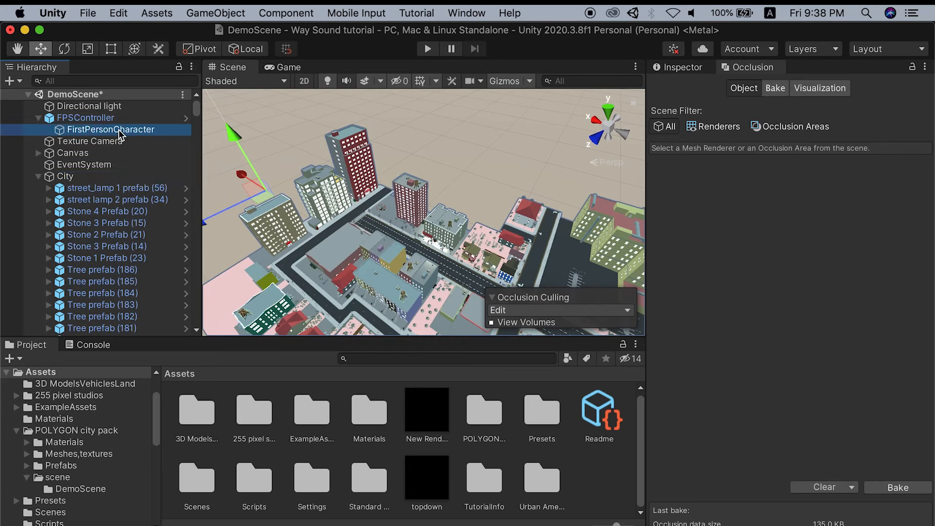
pyautogui.click(808, 95)
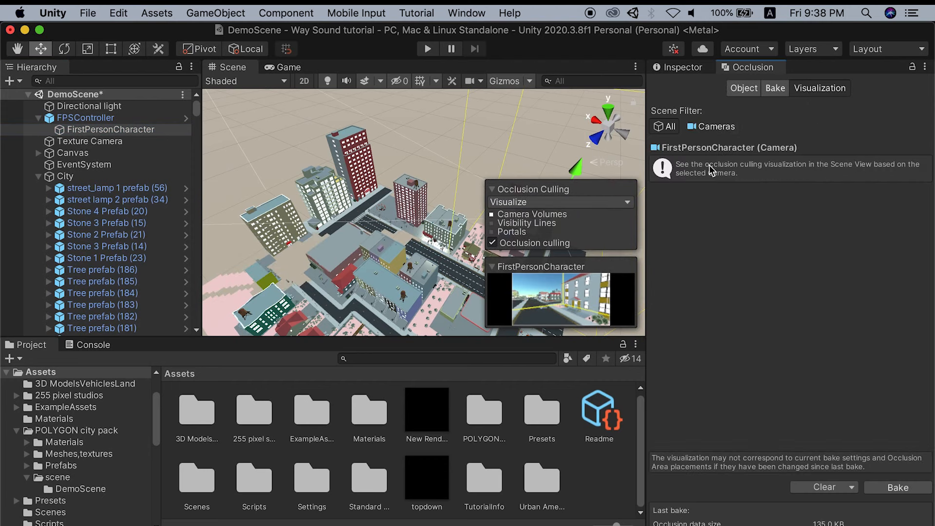
# Clear the scene's baked occlusion data and bake the occlusion culling again.
pyautogui.click(899, 488)
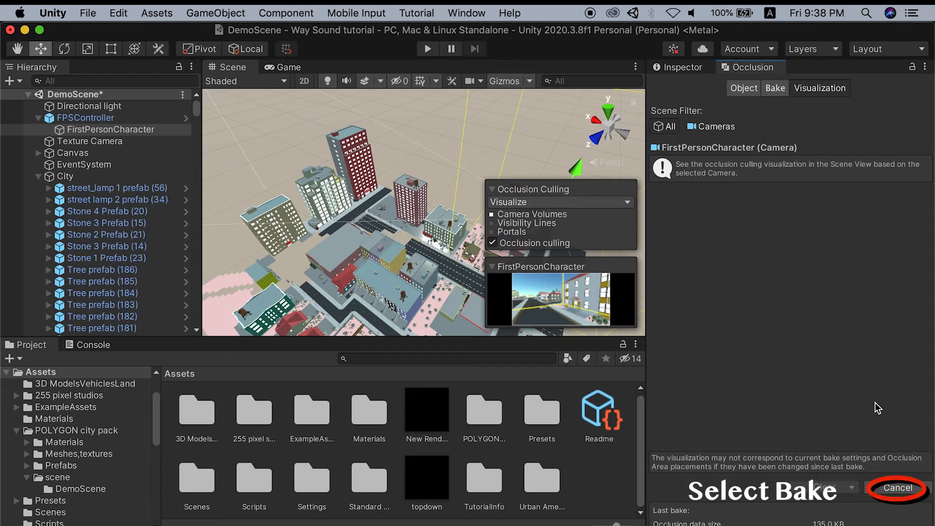
pyautogui.click(852, 488)
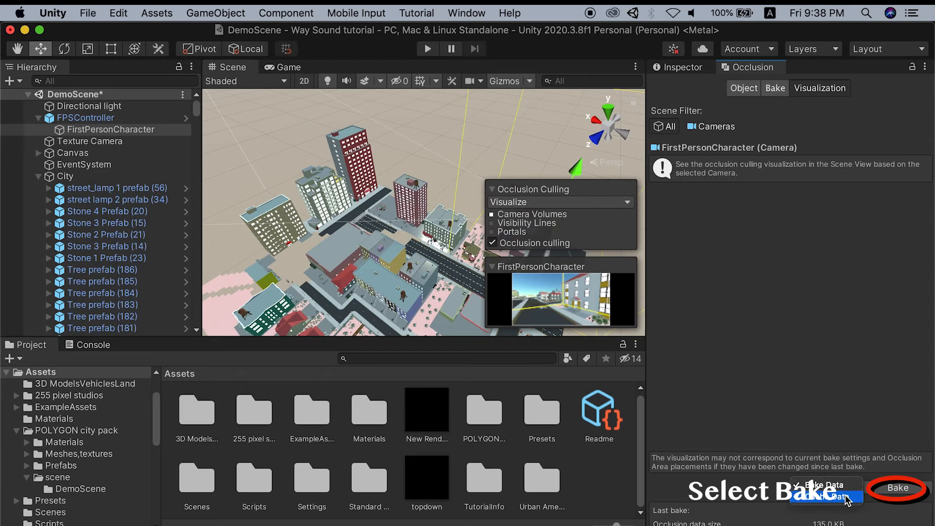
pyautogui.click(844, 496)
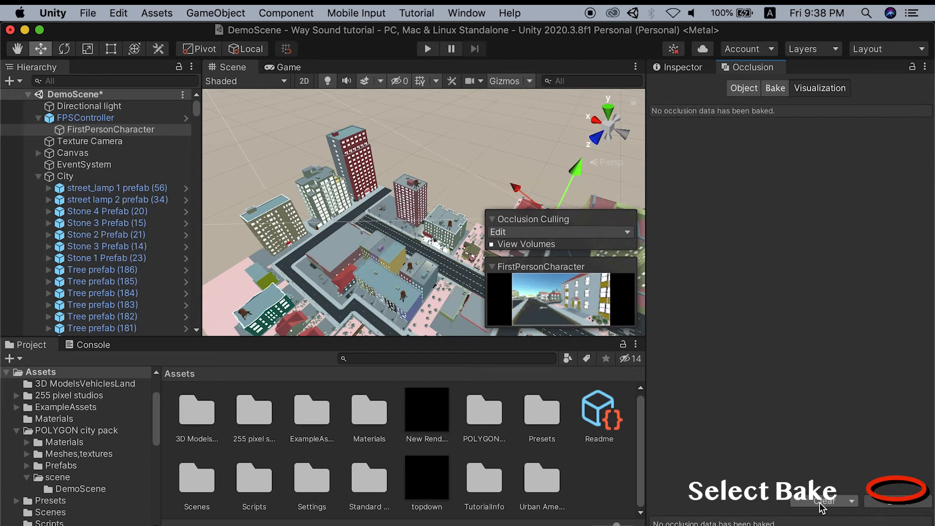
pyautogui.click(901, 506)
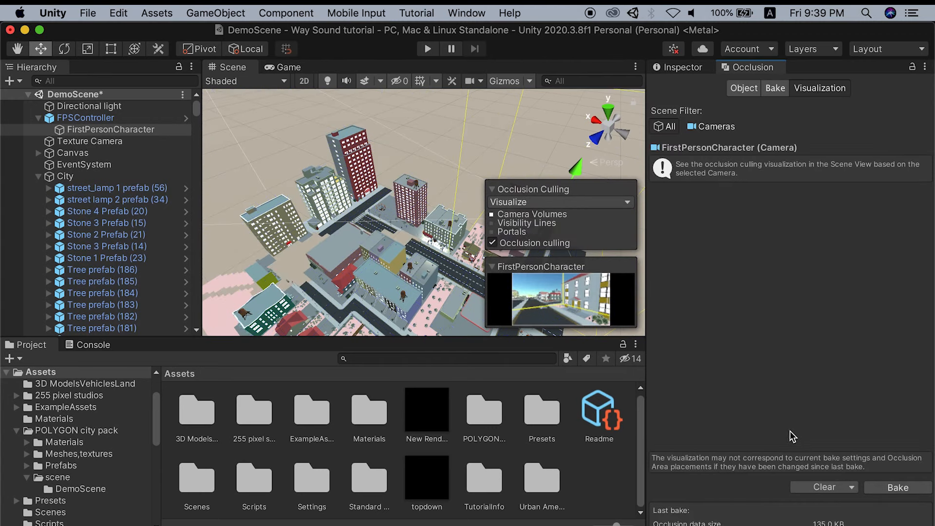
# Play the scene, walk the first-person character through the city to test the culling, and stop playback.
pyautogui.moveTo(816, 500)
pyautogui.click(427, 51)
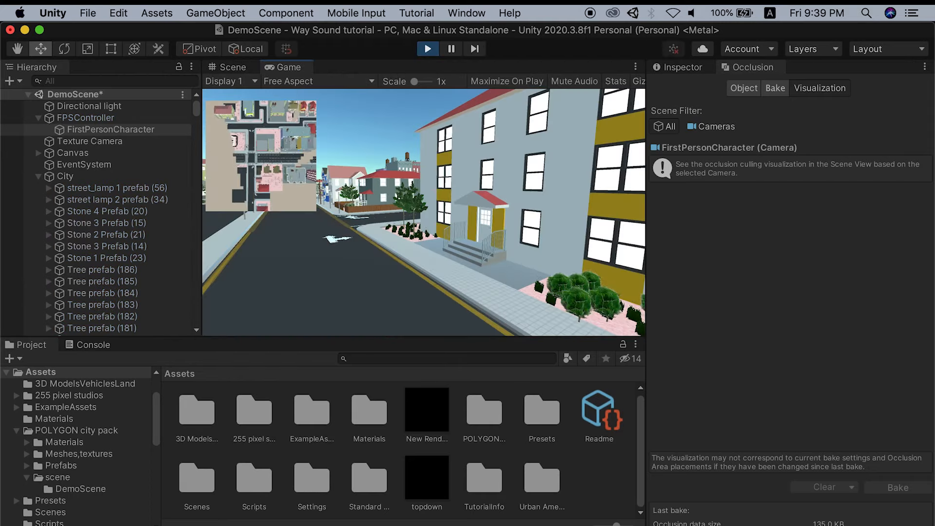
pyautogui.press('w')
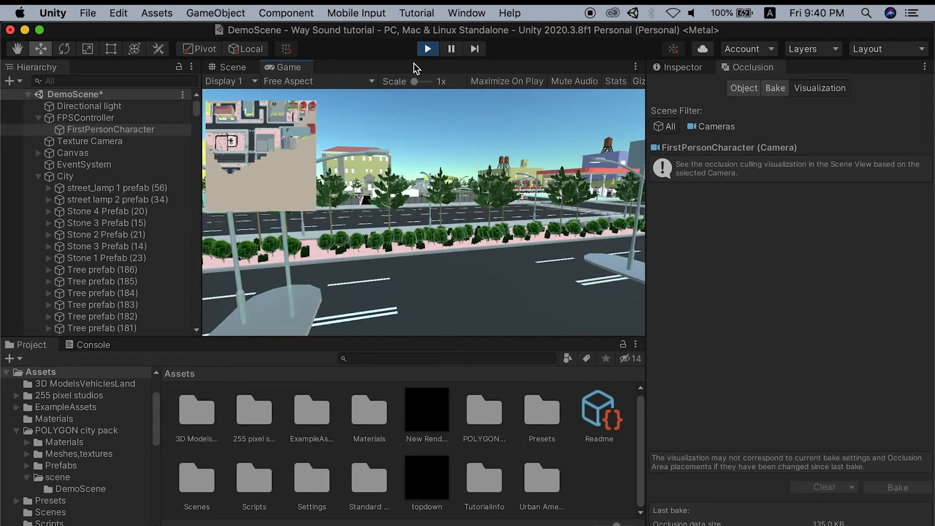
pyautogui.click(426, 51)
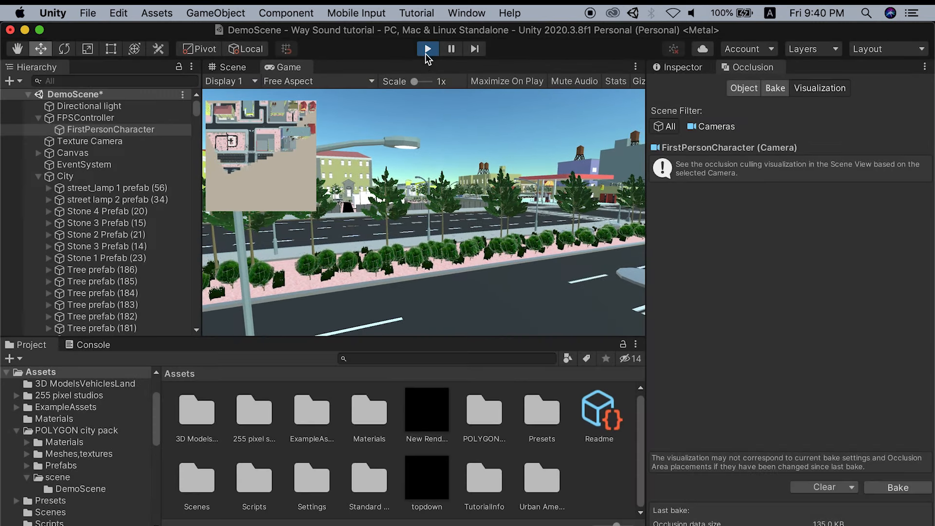